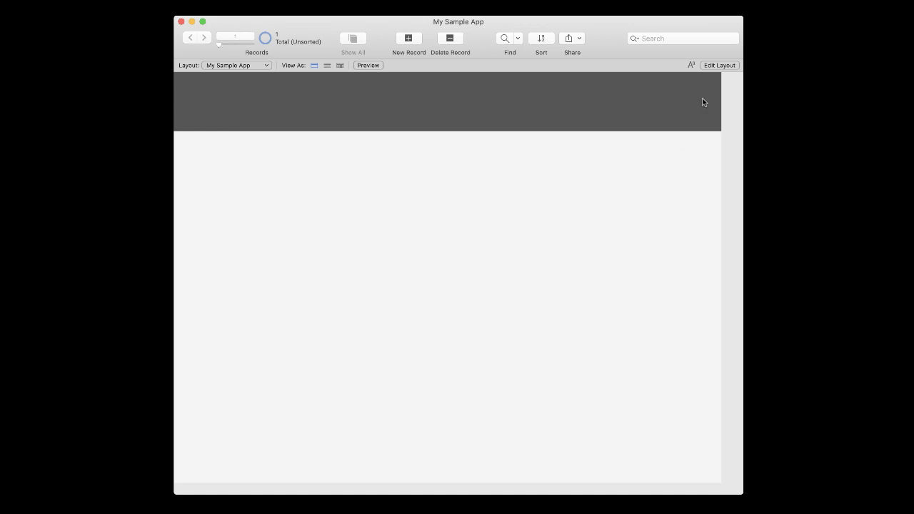
# In Layout mode, install the Calendar add-on from the Add-ons gallery into My Sample App
pyautogui.click(712, 65)
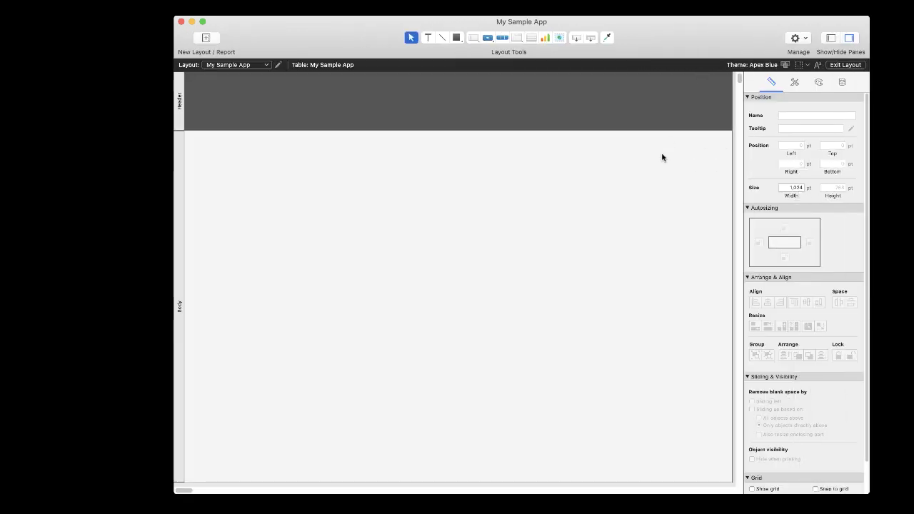
pyautogui.click(831, 38)
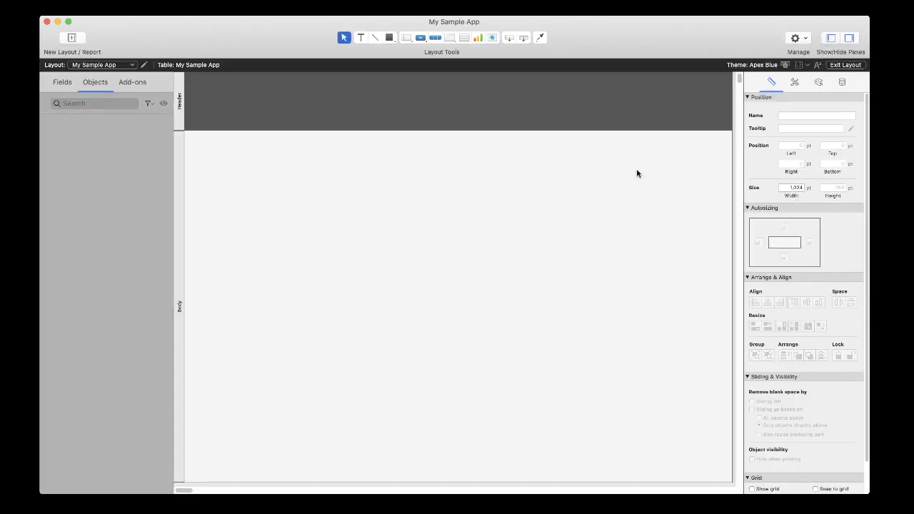
pyautogui.click(133, 82)
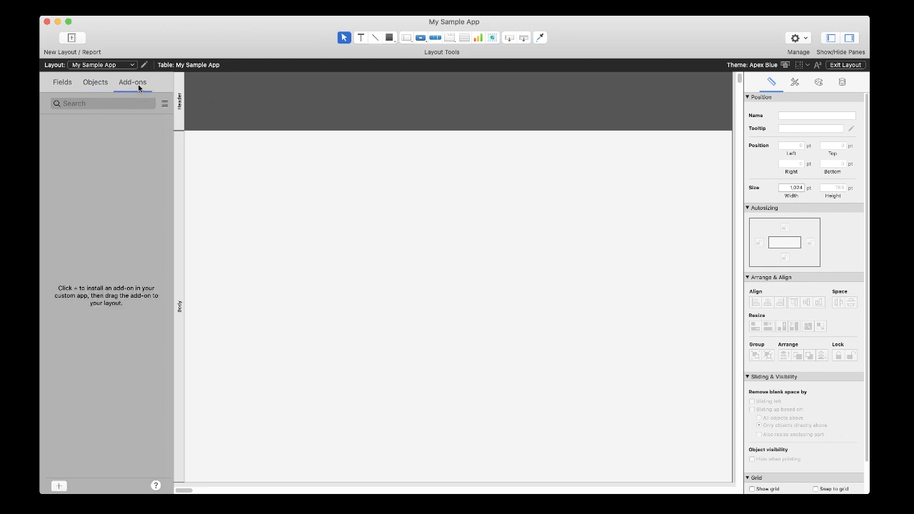
pyautogui.click(58, 487)
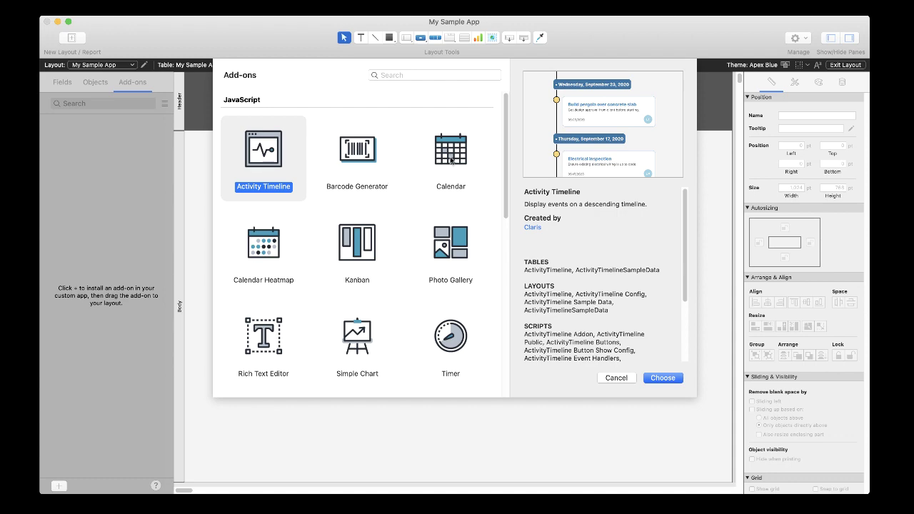
pyautogui.click(451, 160)
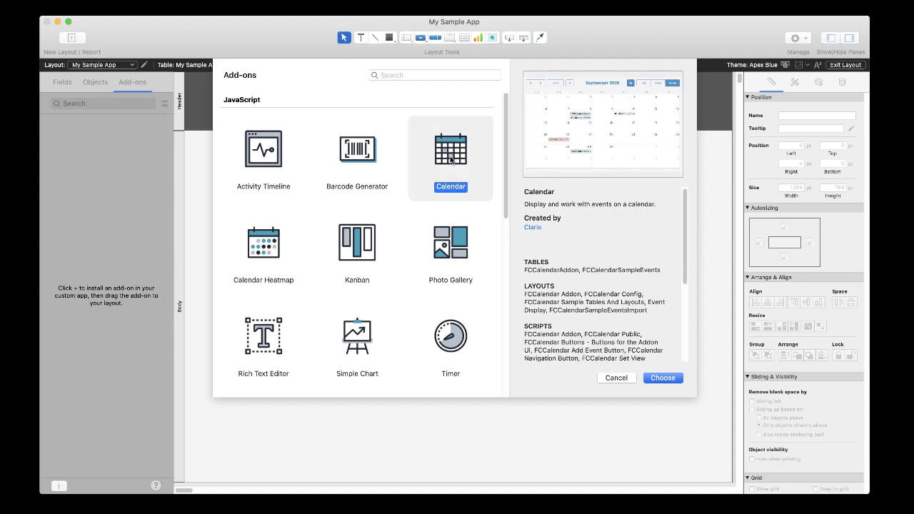
pyautogui.click(663, 379)
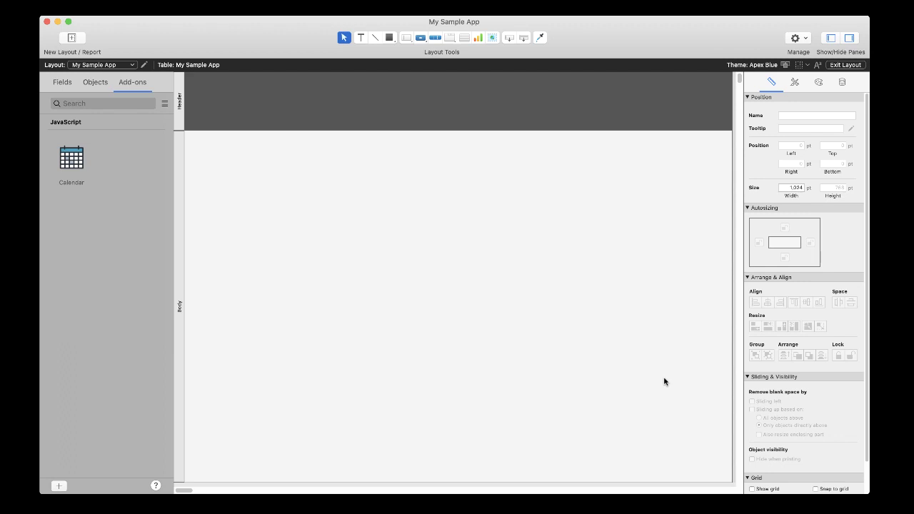
# Drag the Calendar add-on onto the layout so it fills the body area
pyautogui.moveTo(72, 163); pyautogui.dragTo(227, 200)
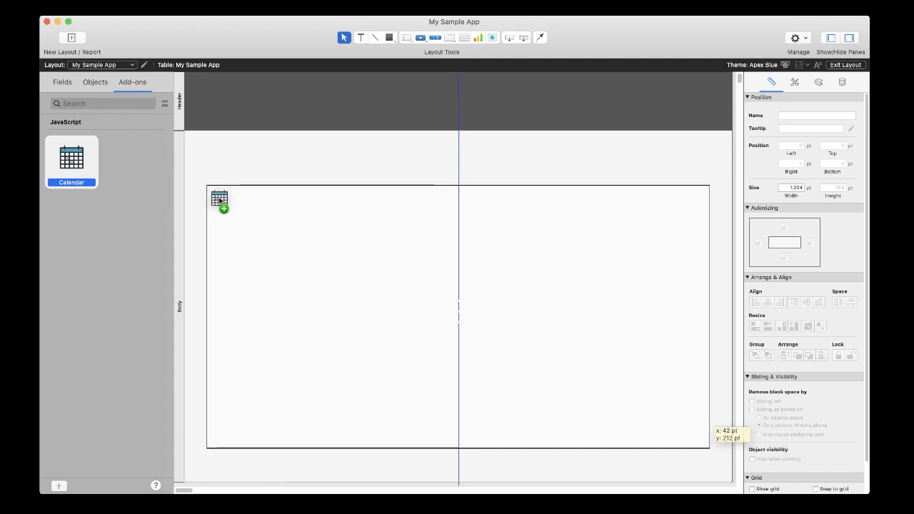
pyautogui.moveTo(227, 200); pyautogui.dragTo(221, 190)
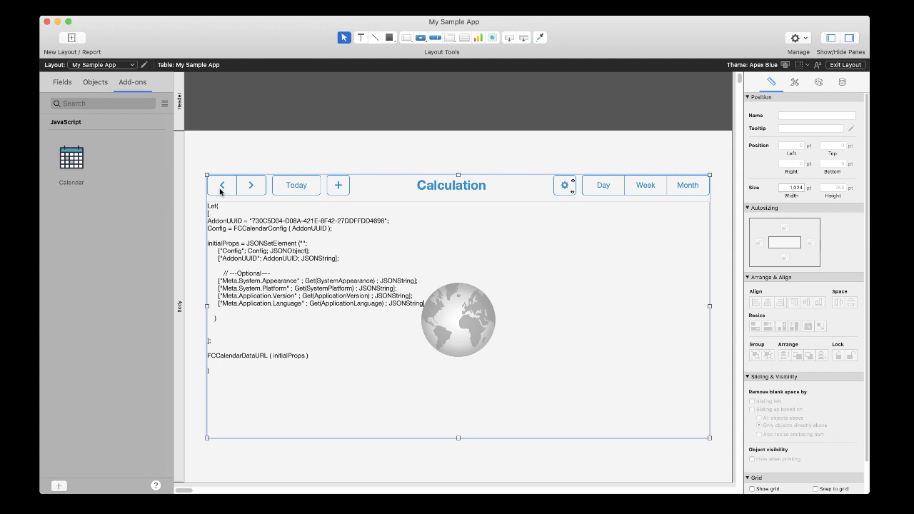
# Exit Layout mode, saving the layout changes, to show the September 2020 calendar
pyautogui.click(854, 66)
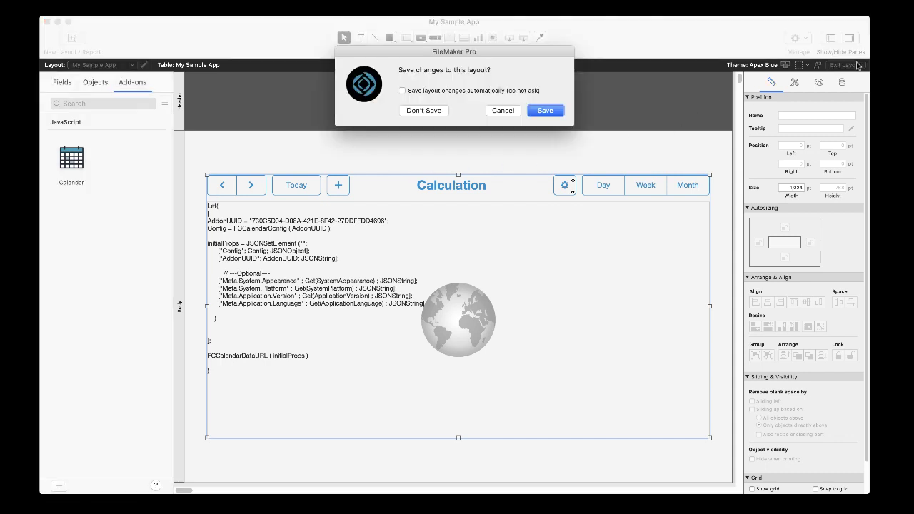
pyautogui.click(547, 110)
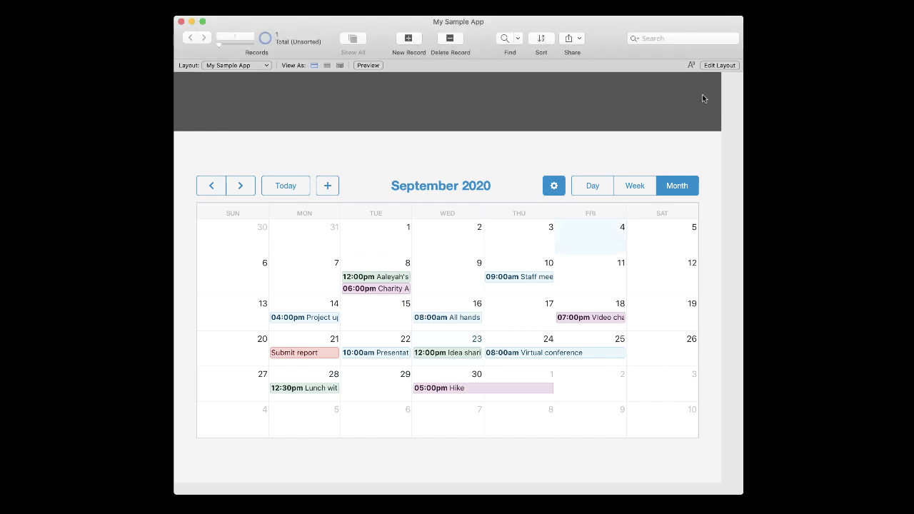
# Create a 'Record Demo' event on September 3 from 2:00 PM to 3:00 PM
pyautogui.click(519, 242)
pyautogui.write('Recor')
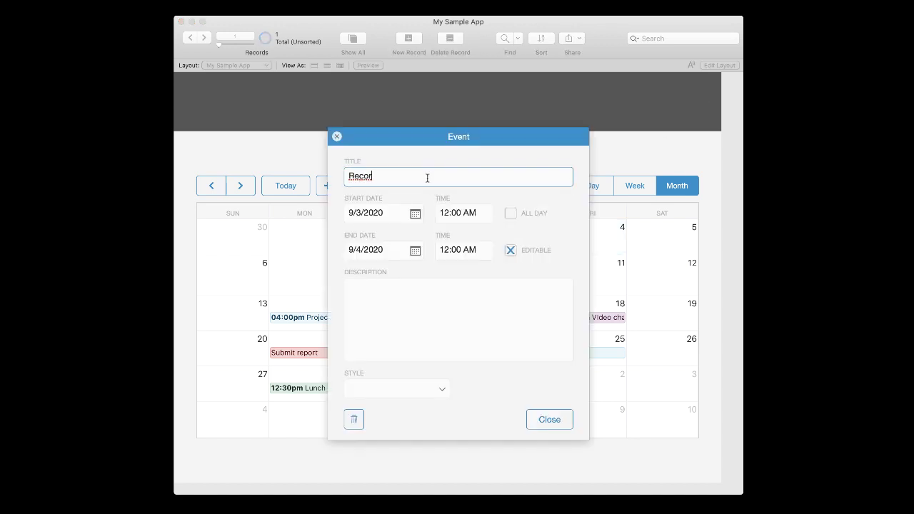
pyautogui.write('d Demo')
pyautogui.click(464, 213)
pyautogui.write('2:00 PM')
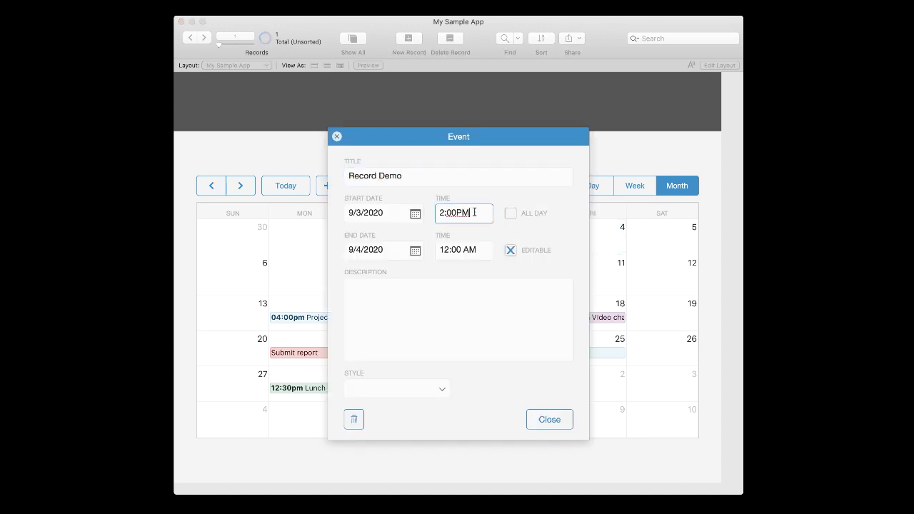
pyautogui.click(480, 250)
pyautogui.write('3:00 PM')
# Give the event the Yellow style, save it, then switch the calendar to week and day views
pyautogui.click(396, 388)
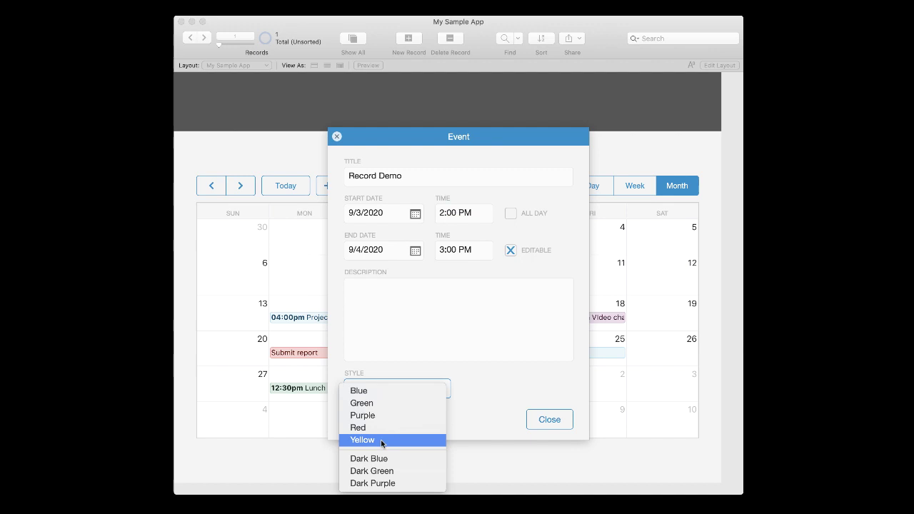
pyautogui.click(379, 438)
pyautogui.click(549, 419)
pyautogui.click(631, 186)
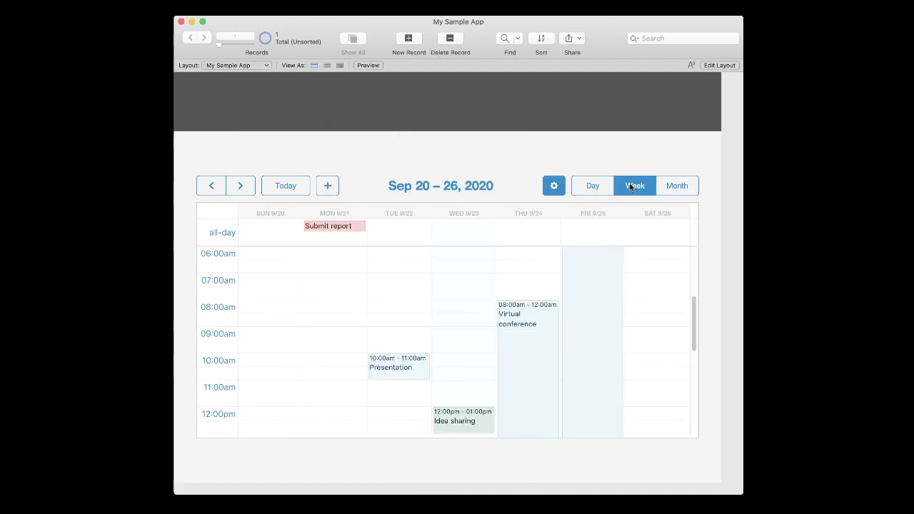
pyautogui.click(592, 186)
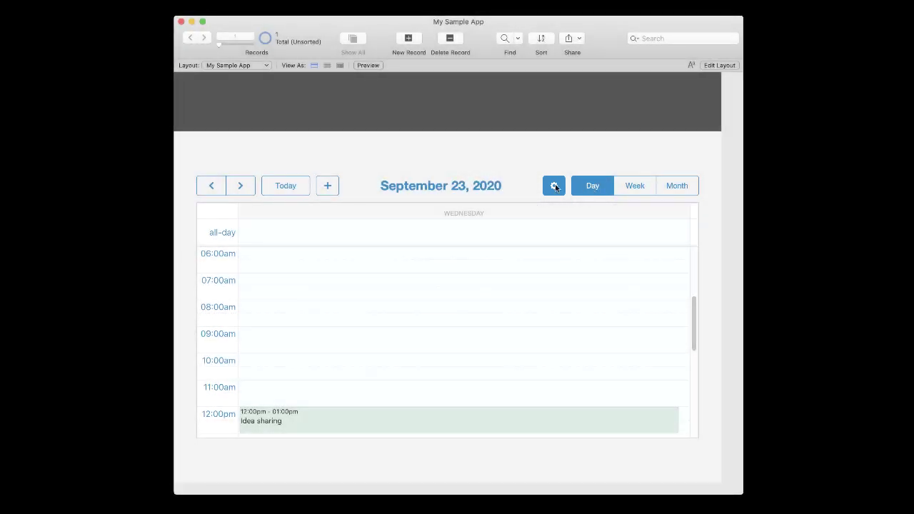
# Review the Calendar Configurator's optional fields, filter and other settings, close unchanged, and return to month view
pyautogui.click(554, 186)
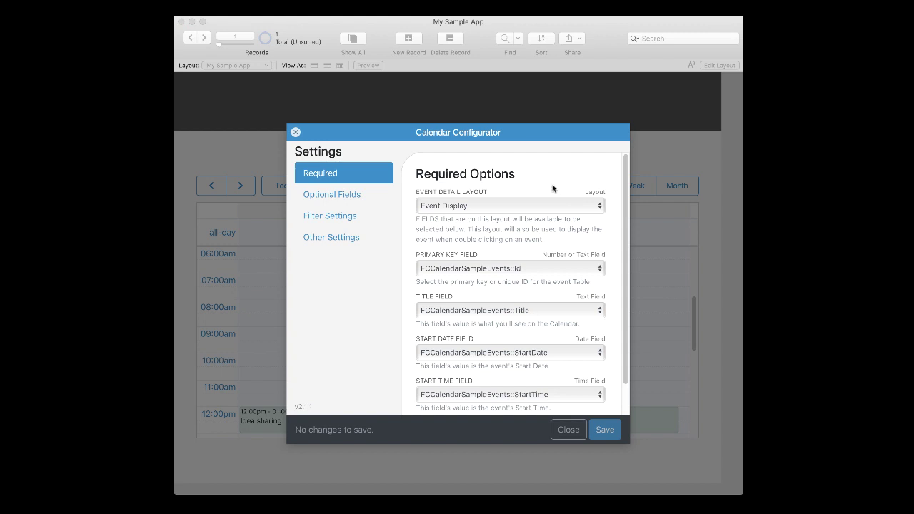
pyautogui.click(344, 195)
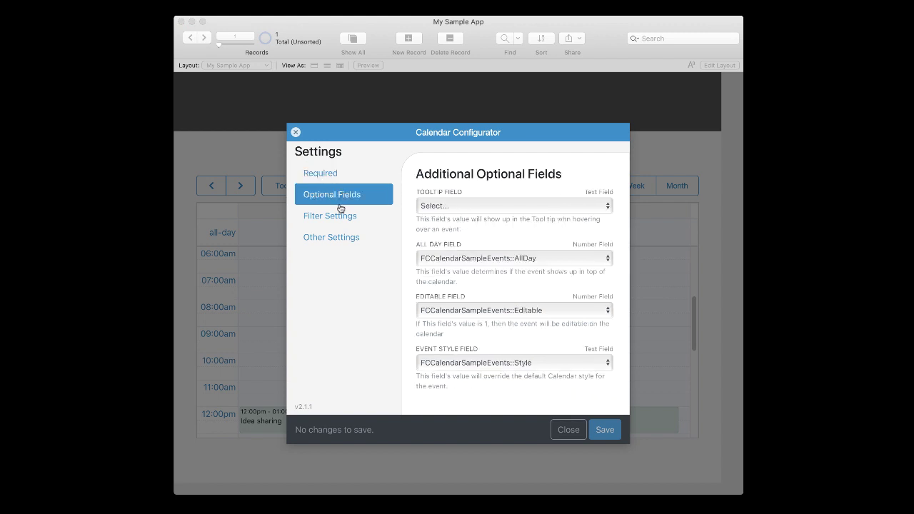
pyautogui.click(340, 218)
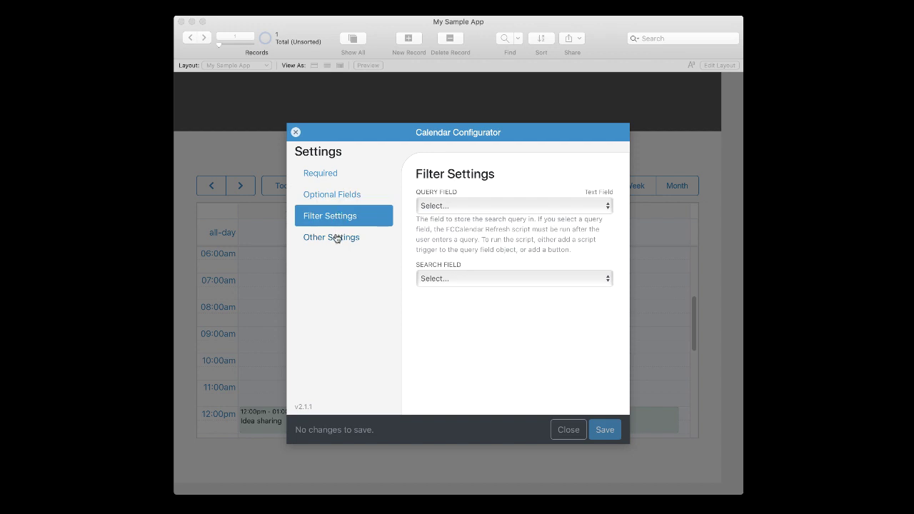
pyautogui.click(337, 239)
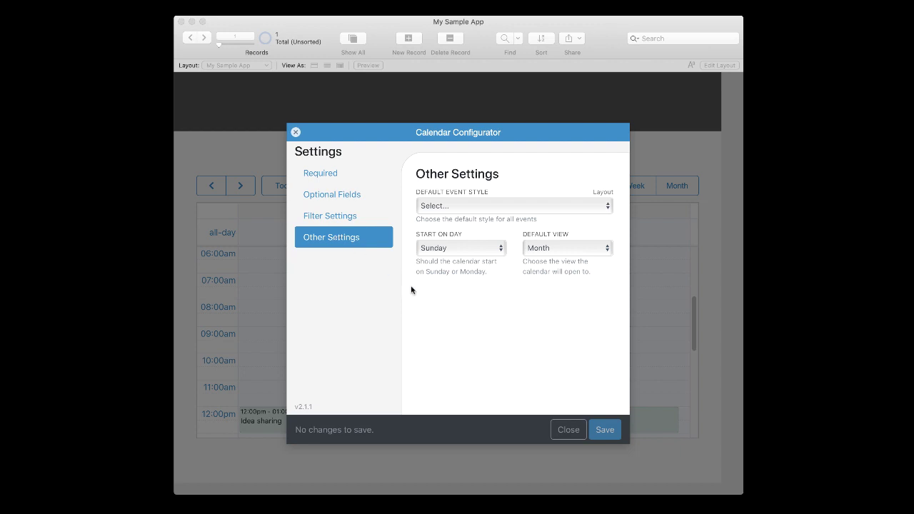
pyautogui.click(604, 428)
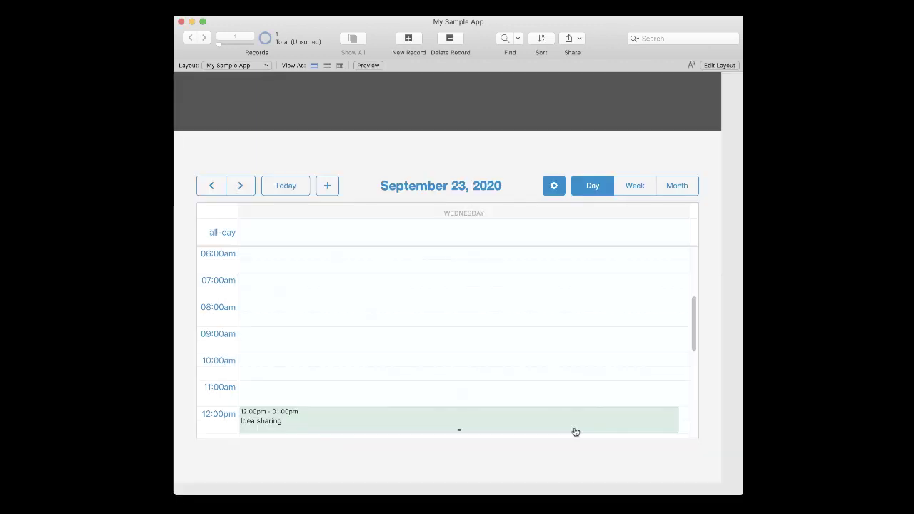
pyautogui.click(673, 186)
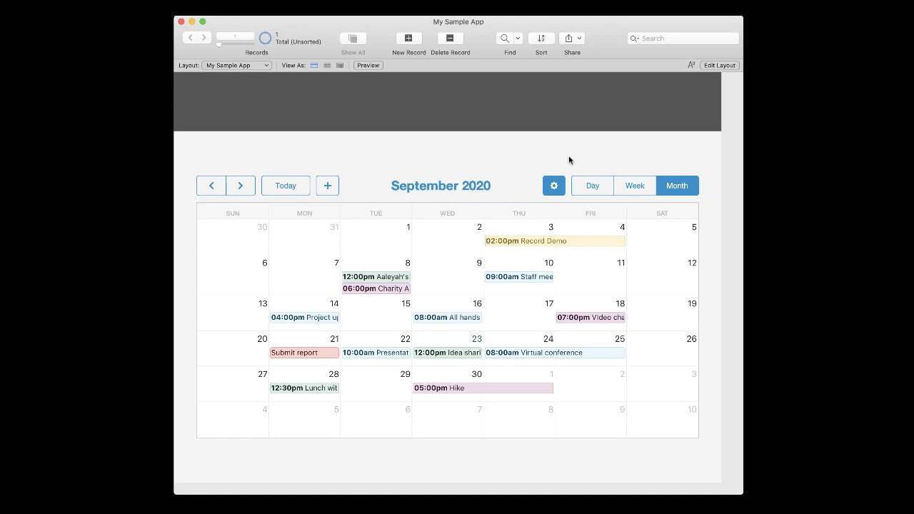
# In Layout mode, uninstall the Calendar add-on and delete its tables and data
pyautogui.click(716, 66)
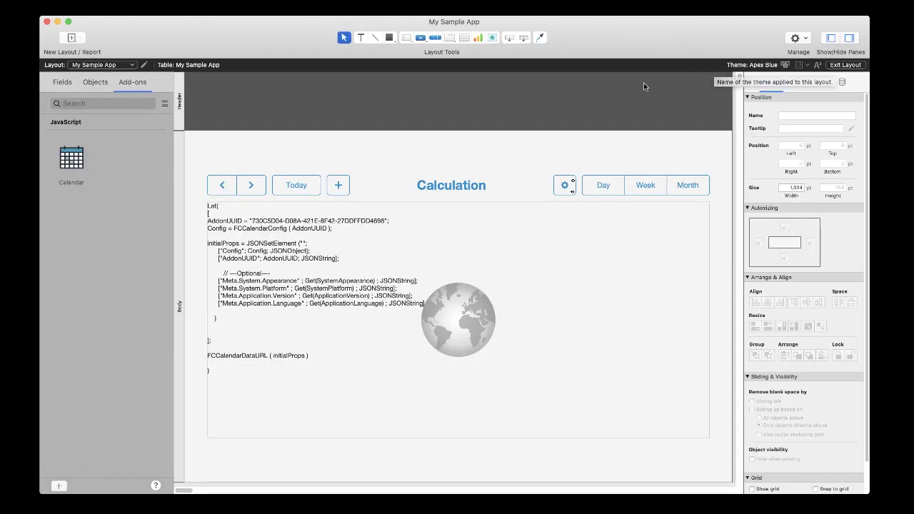
pyautogui.rightClick(76, 159)
pyautogui.click(83, 179)
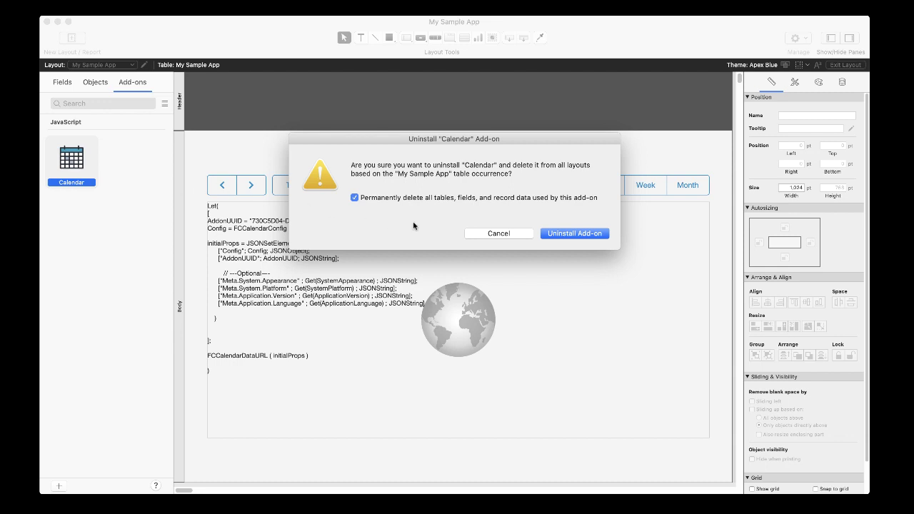
pyautogui.click(558, 233)
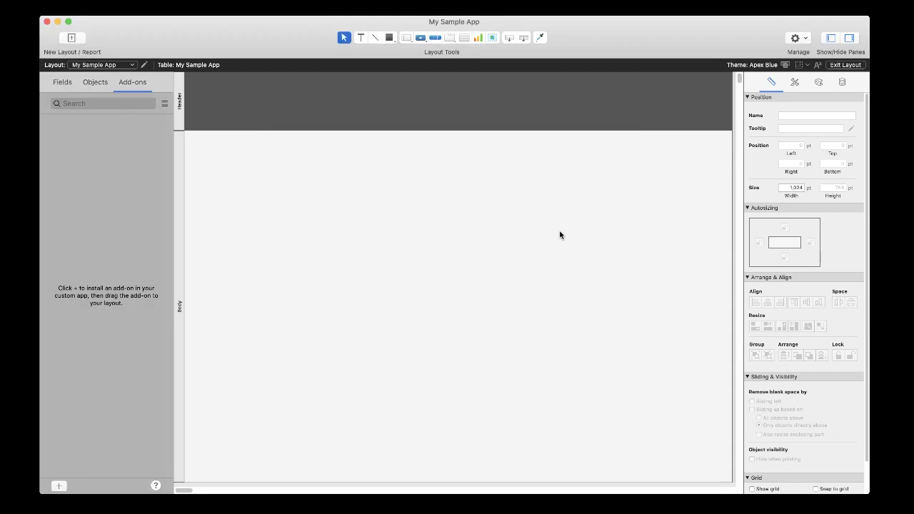